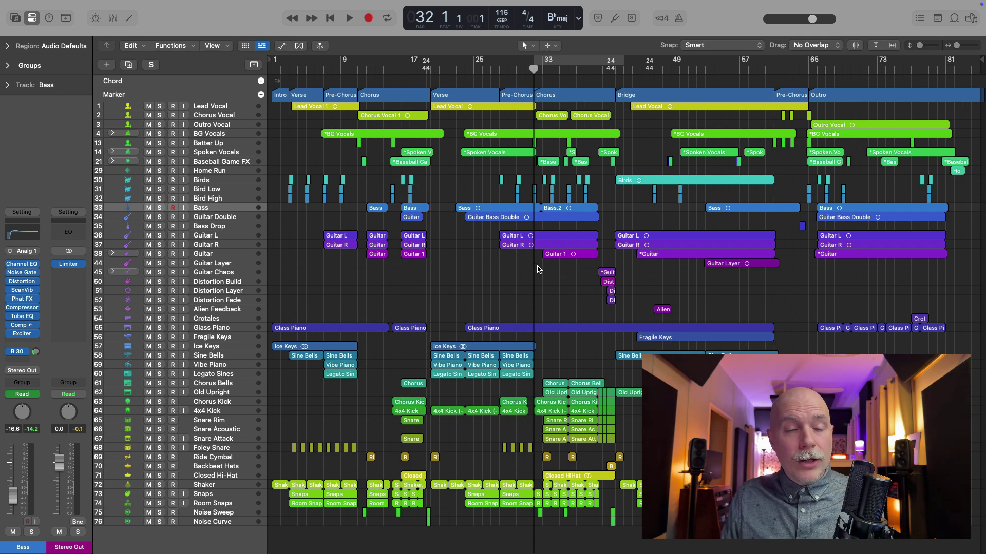
# Open all nine Bass plug-in windows, Channel EQ through Exciter, and bring Channel EQ to the front
pyautogui.click(27, 263)
pyautogui.click(23, 273)
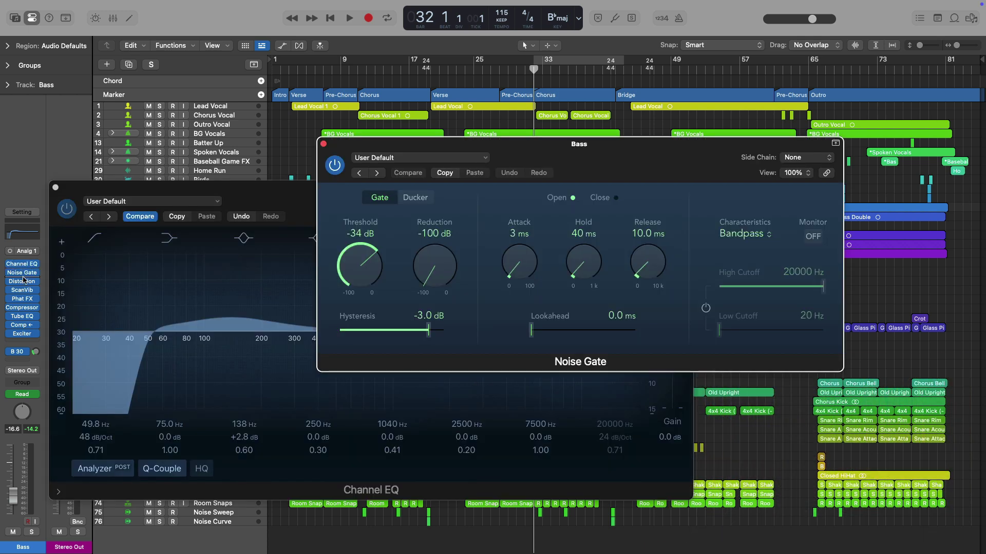
pyautogui.click(23, 282)
pyautogui.click(22, 290)
pyautogui.click(22, 299)
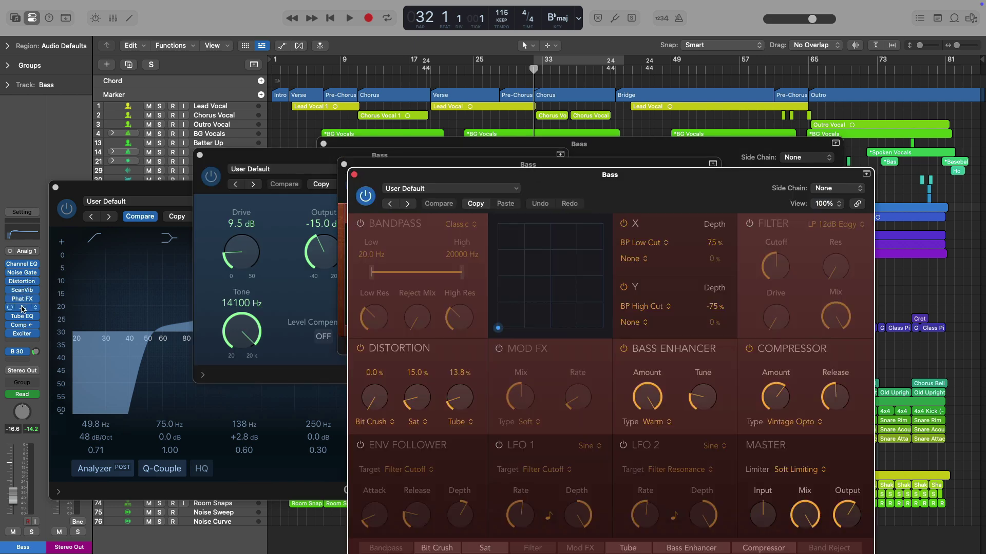
pyautogui.click(22, 308)
pyautogui.click(22, 316)
pyautogui.click(22, 325)
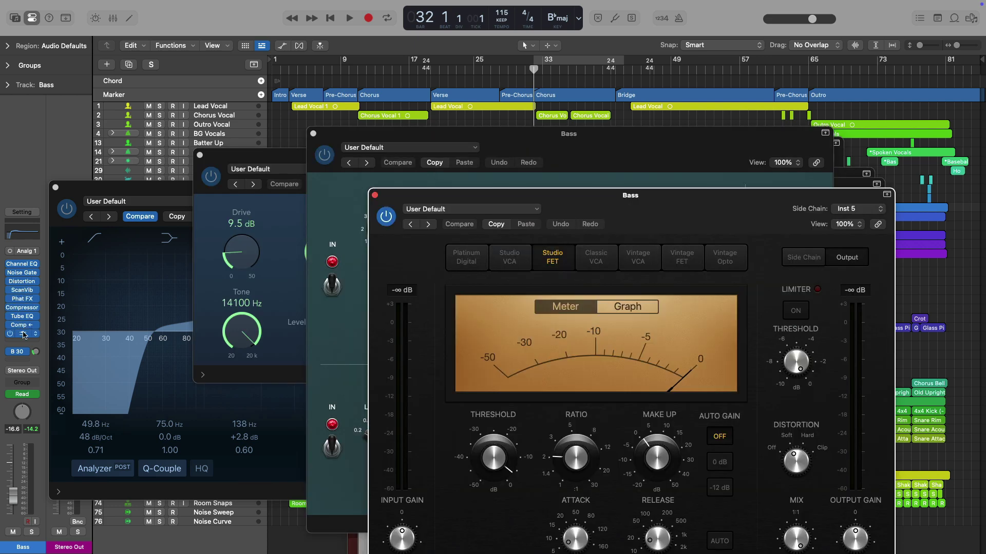
pyautogui.click(22, 334)
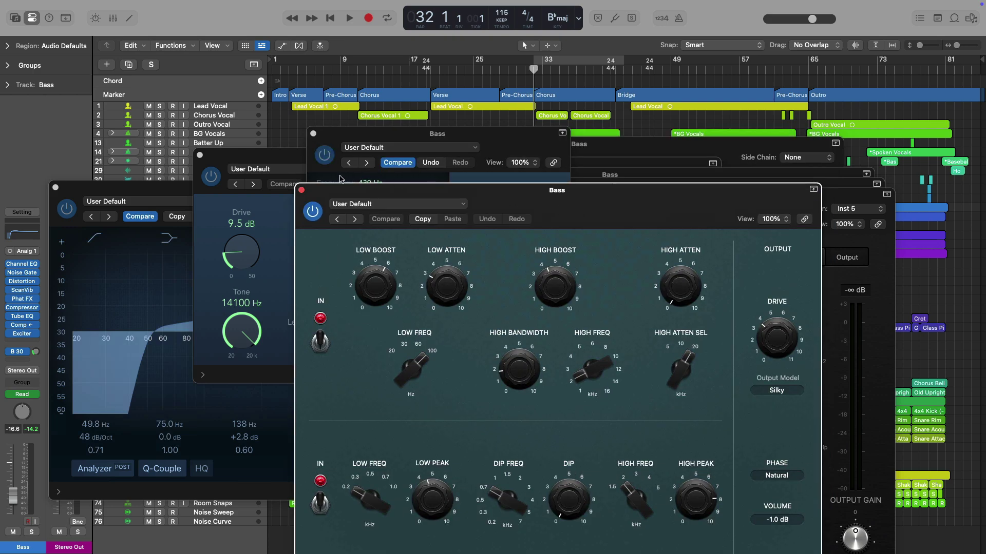
pyautogui.click(287, 163)
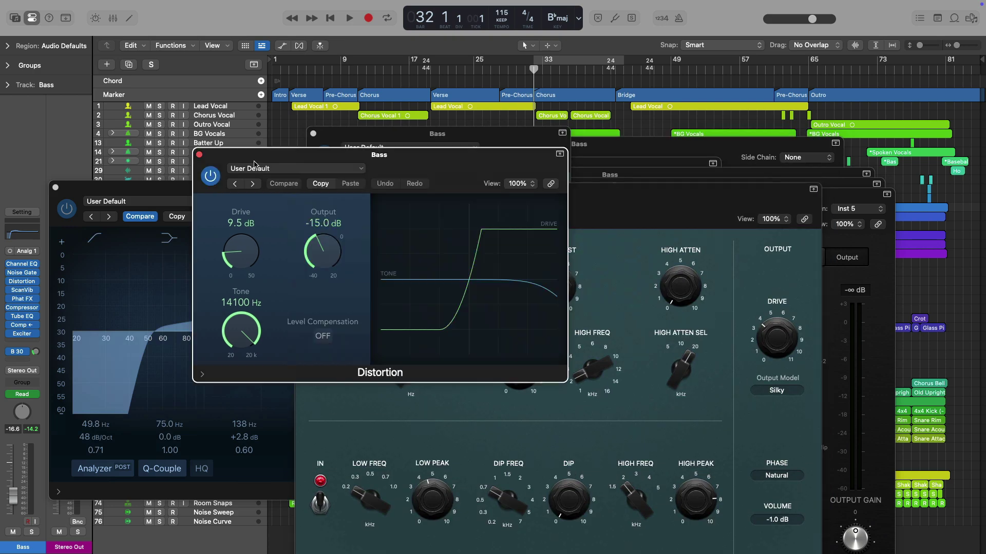
pyautogui.click(161, 190)
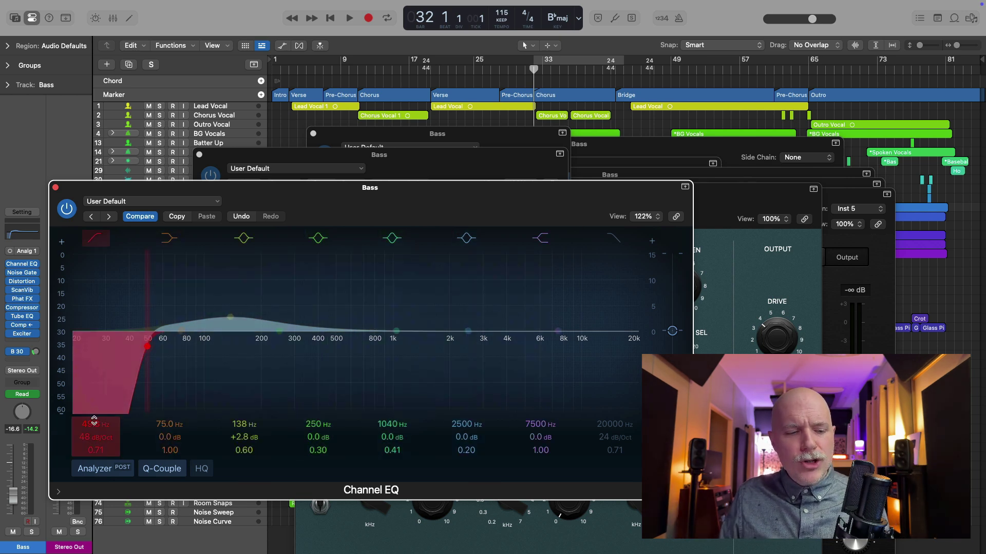
# Set the Channel EQ low cut to 56 Hz and Tube EQ low peak to 4.5, then hide all windows
pyautogui.moveTo(94, 419)
pyautogui.mouseDown()
pyautogui.moveTo(94, 403)
pyautogui.moveTo(94, 415)
pyautogui.mouseUp()
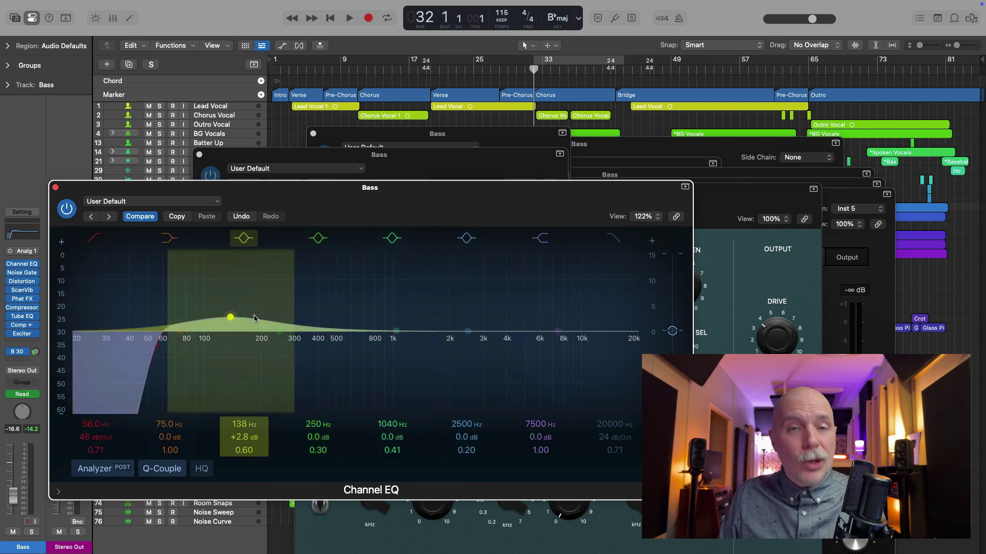
pyautogui.click(785, 209)
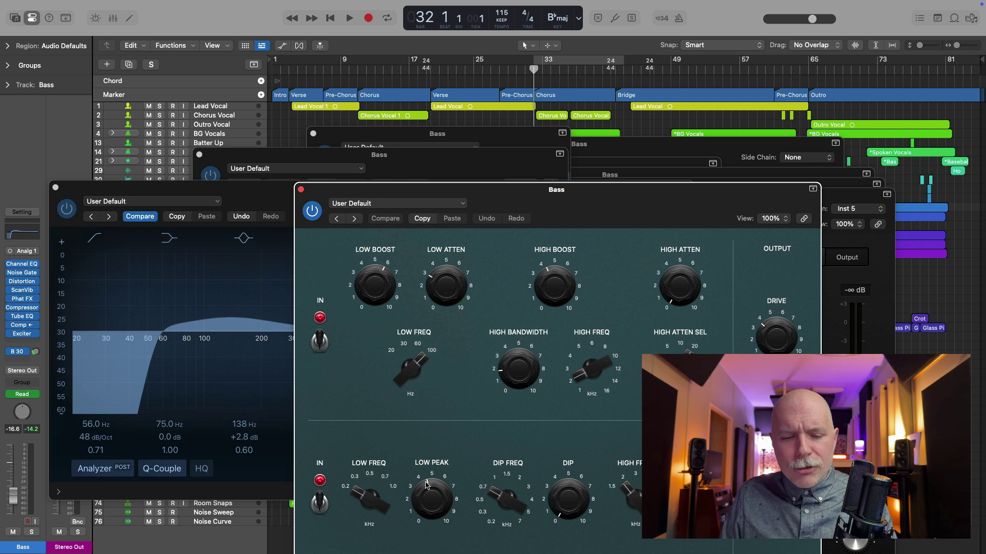
pyautogui.moveTo(425, 485); pyautogui.dragTo(425, 501)
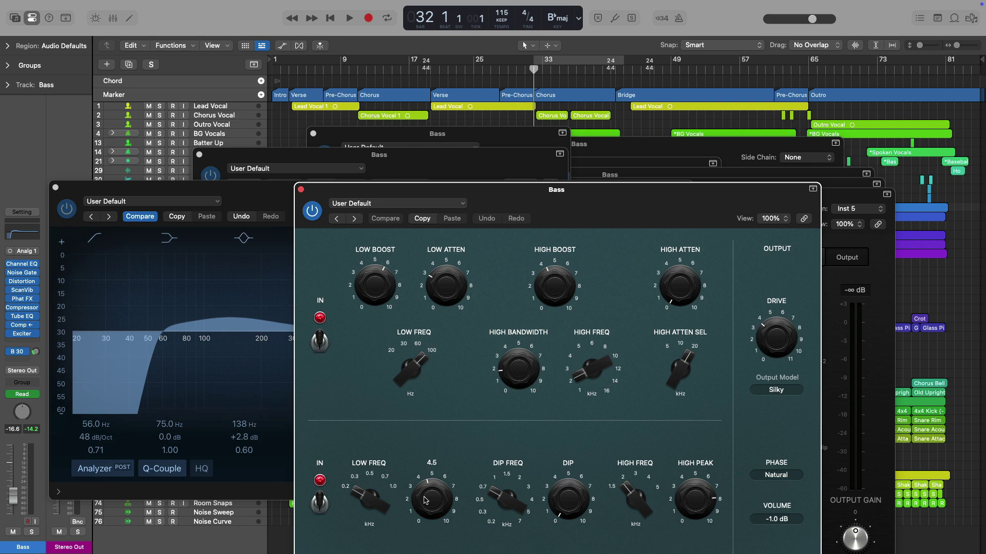
pyautogui.press('v')
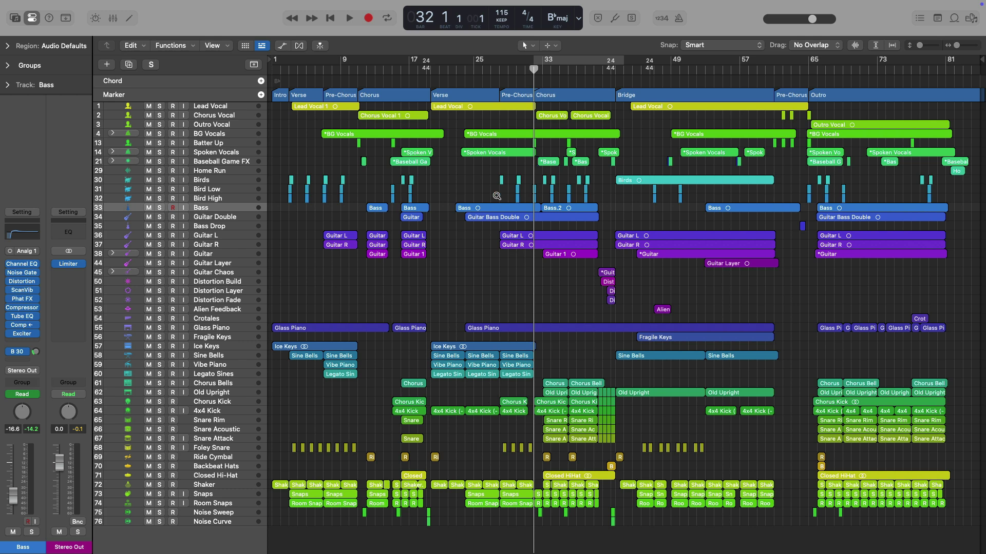
# Zoom into bars 28–41, carve a short Bass region, and show the Mixer with Bass Drop at -3.4 dB
pyautogui.moveTo(497, 196); pyautogui.dragTo(594, 253)
pyautogui.moveTo(485, 204)
pyautogui.mouseDown()
pyautogui.moveTo(529, 204)
pyautogui.moveTo(501, 206)
pyautogui.mouseUp()
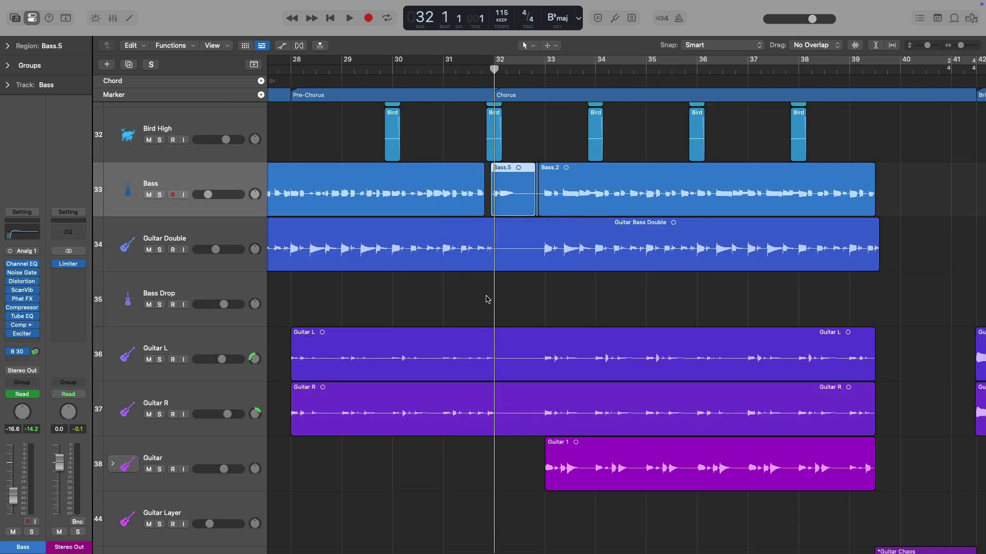
pyautogui.press('x')
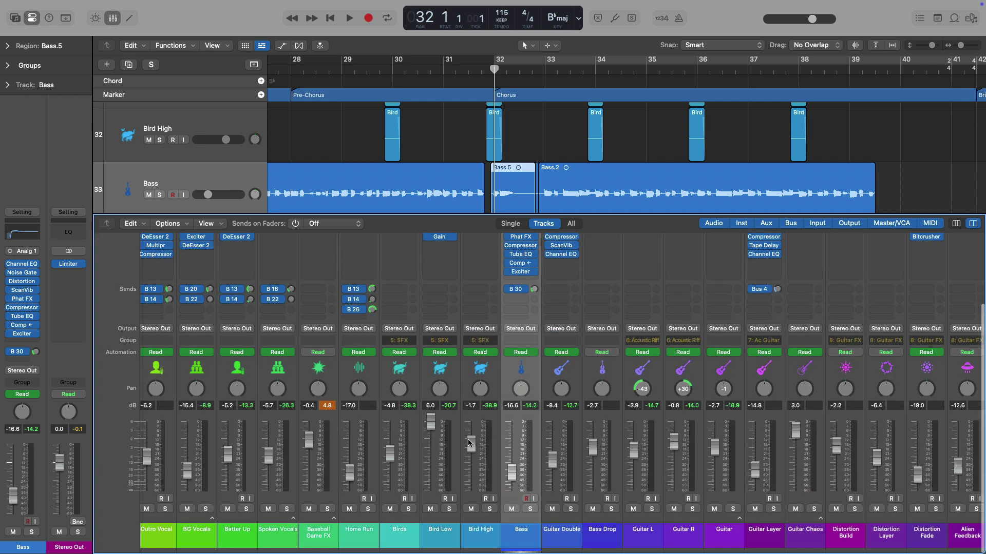
pyautogui.moveTo(588, 449); pyautogui.dragTo(589, 451)
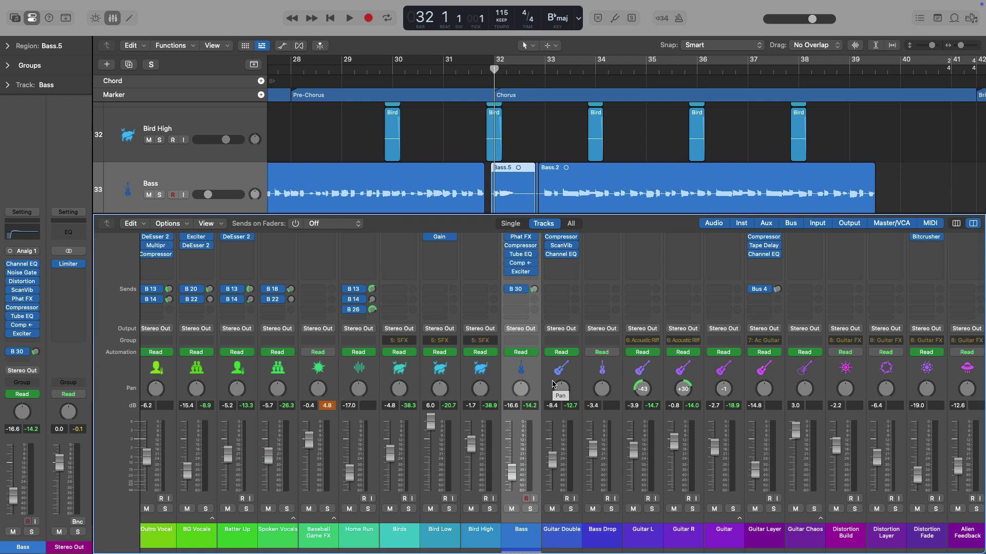
# Reshow the Bass plug-in windows, tweak the Tube EQ, then close Tube EQ, Channel EQ and Distortion individually
pyautogui.press('v')
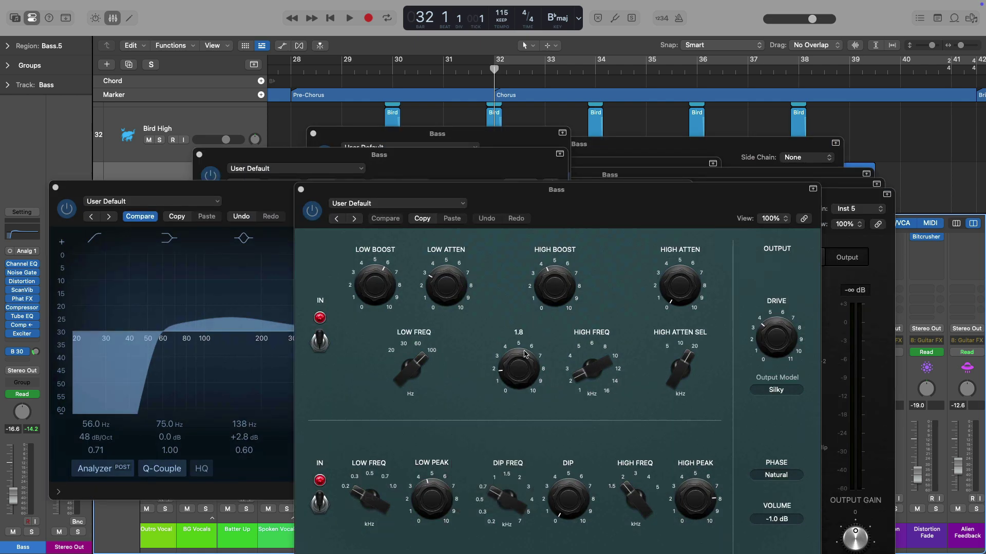
pyautogui.click(546, 295)
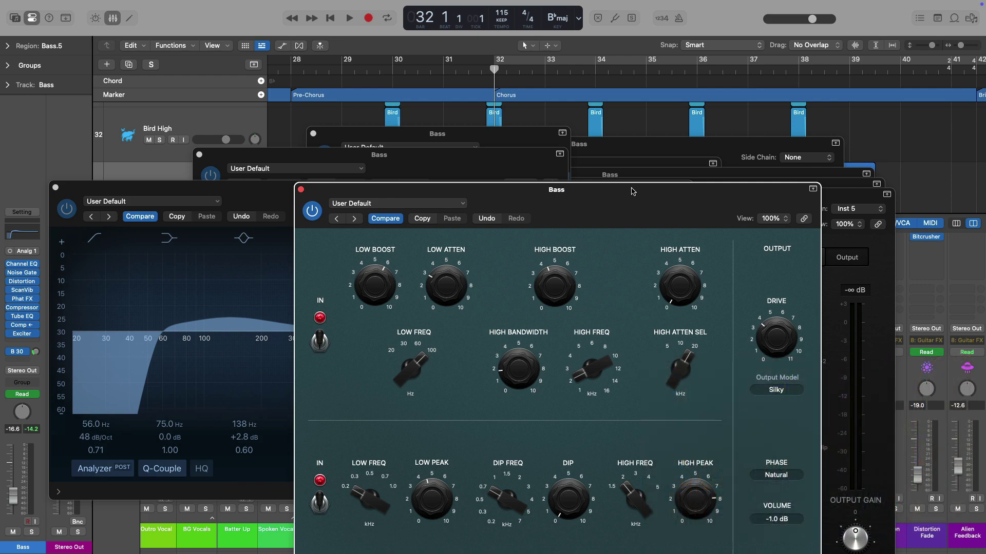
pyautogui.click(301, 189)
pyautogui.click(56, 188)
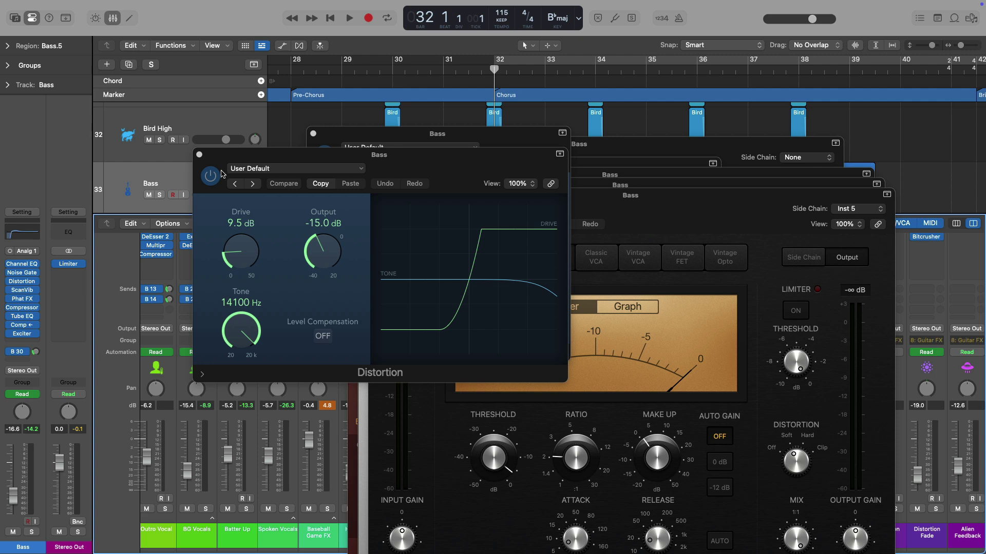
pyautogui.click(200, 155)
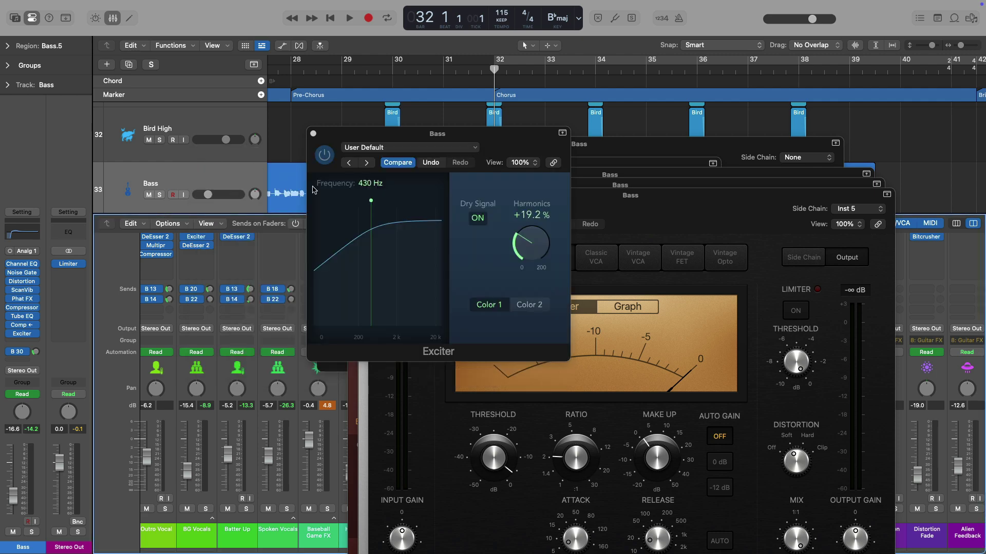
pyautogui.press('shift')
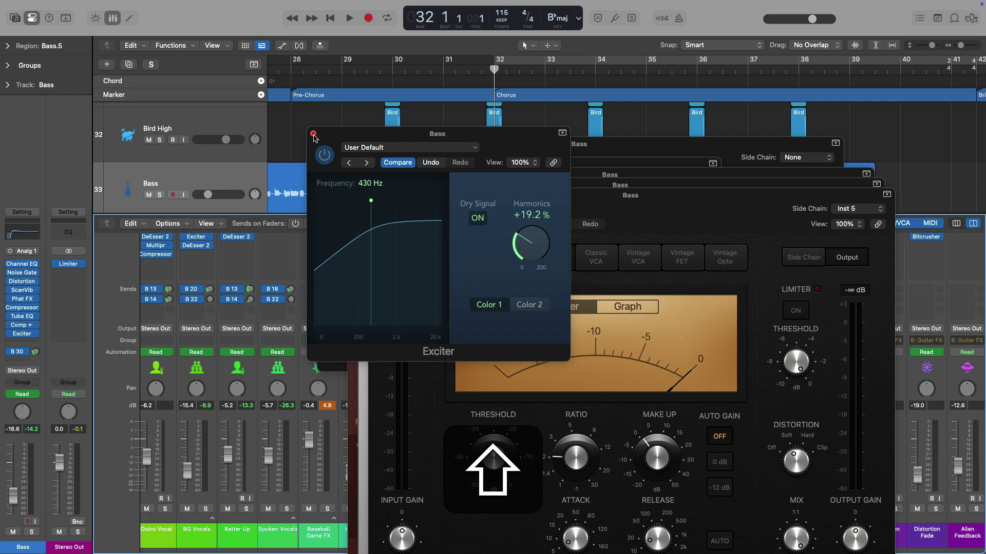
# Close all plug-in windows, then reopen Bass Channel EQ, Noise Gate, Distortion and Scanner Vibrato
pyautogui.keyDown('shift'); pyautogui.click(313, 134); pyautogui.keyUp('shift')
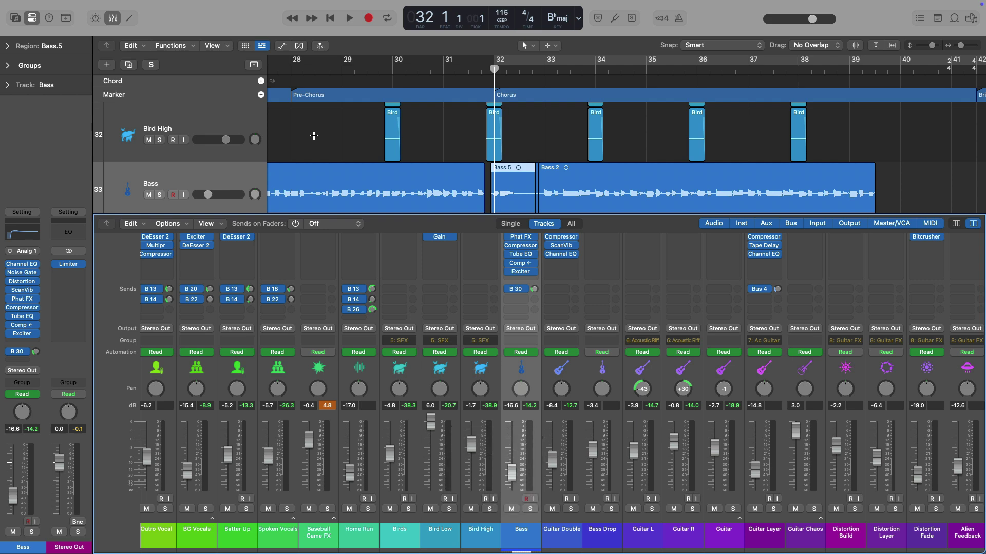
pyautogui.click(22, 264)
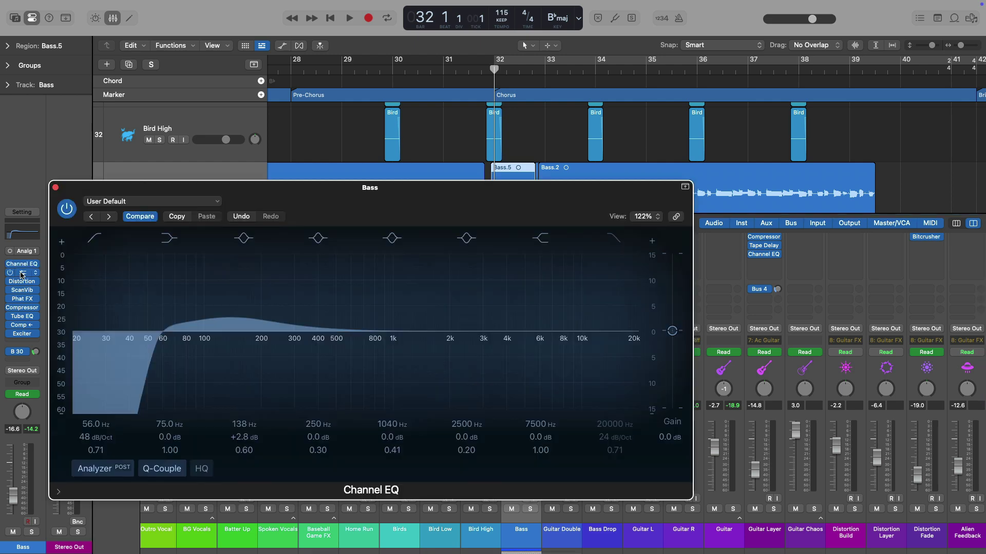
pyautogui.click(21, 273)
pyautogui.click(21, 281)
pyautogui.click(21, 290)
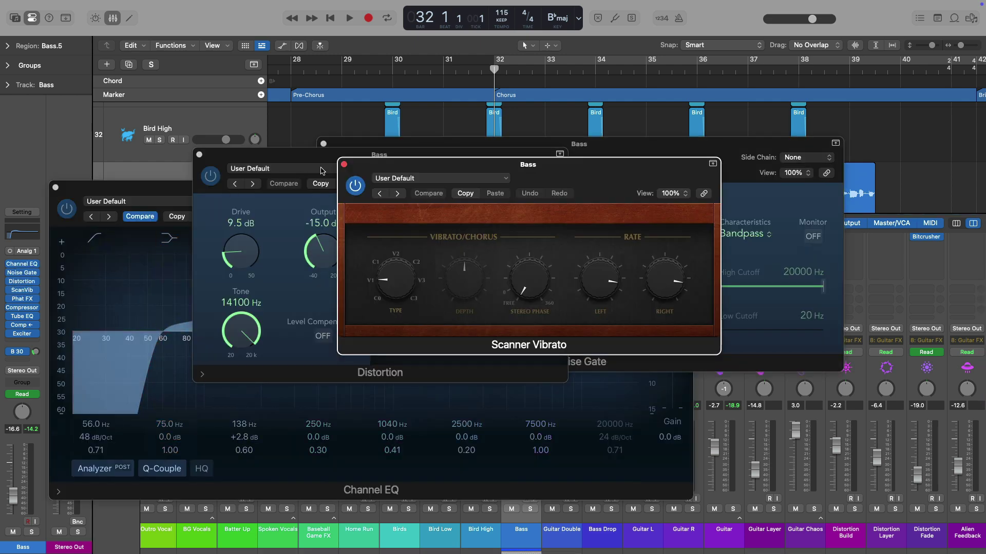
# Close Scanner Vibrato and Distortion, open Phat FX, then close every plug-in window at once
pyautogui.click(344, 165)
pyautogui.click(199, 155)
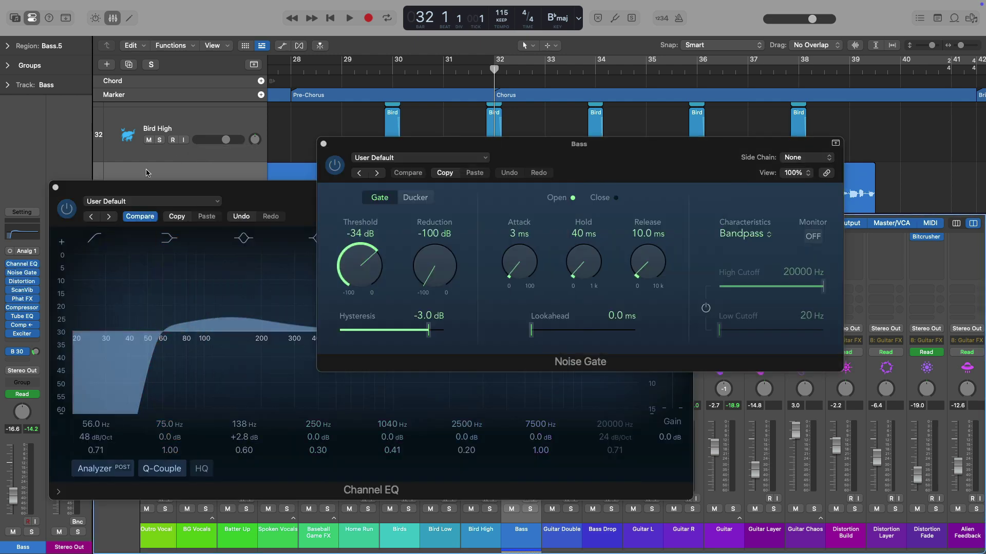
pyautogui.click(22, 299)
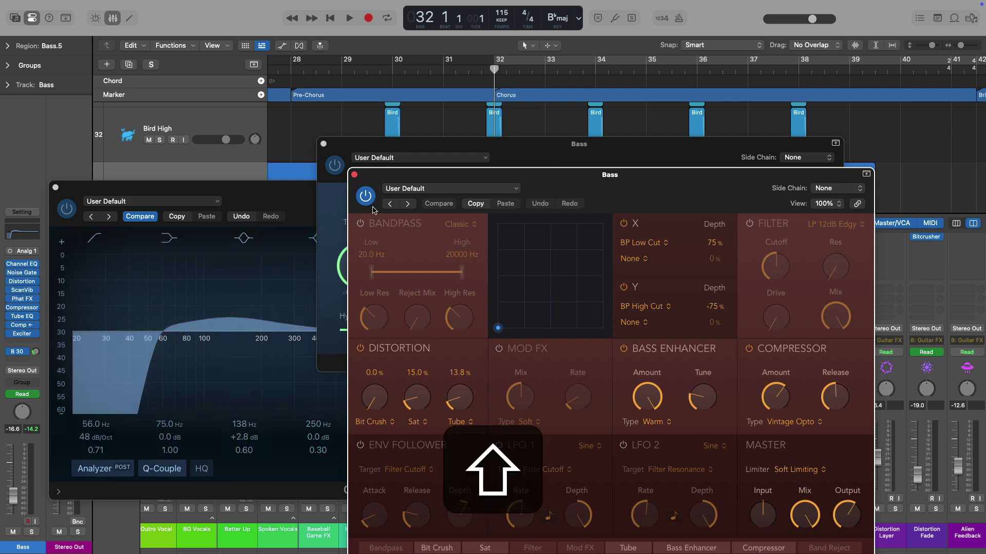
pyautogui.keyDown('alt'); pyautogui.click(354, 176); pyautogui.keyUp('alt')
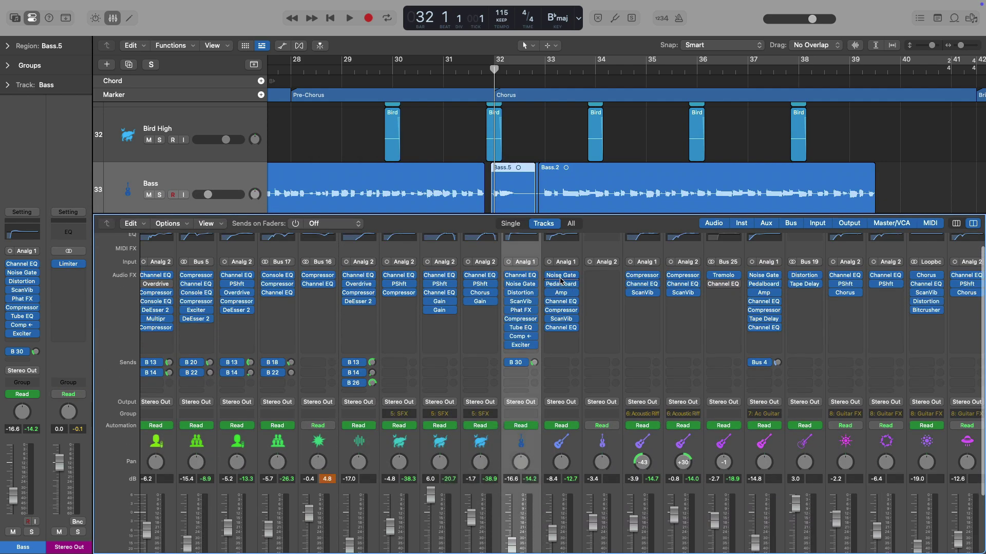
# Open Guitar Double's Noise Gate and Distortion Layer's Channel EQ, moving the EQ window down-left
pyautogui.click(561, 276)
pyautogui.click(886, 277)
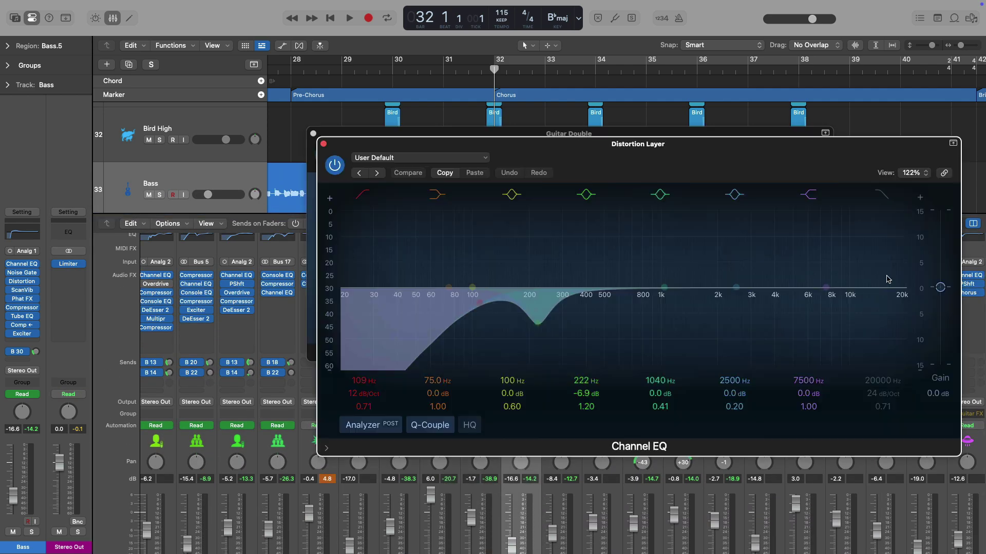
pyautogui.moveTo(788, 159); pyautogui.dragTo(583, 232)
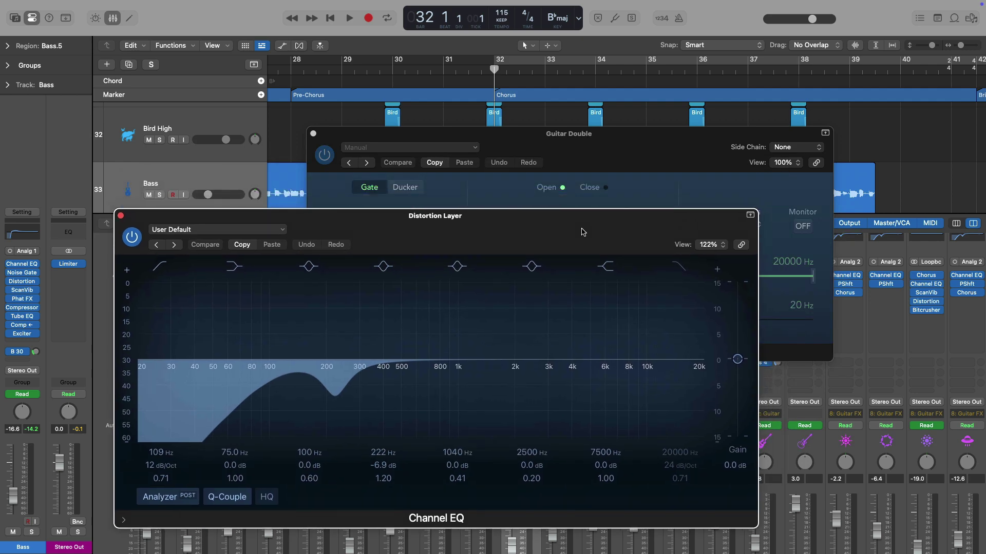
# Hide and reshow both plug-in windows with V, then close them together
pyautogui.press('v')
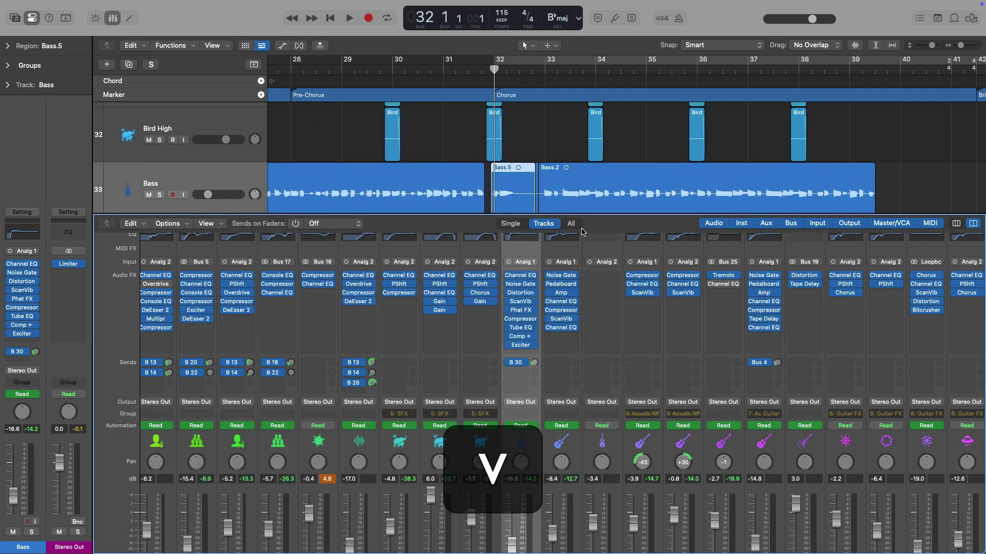
pyautogui.press('v')
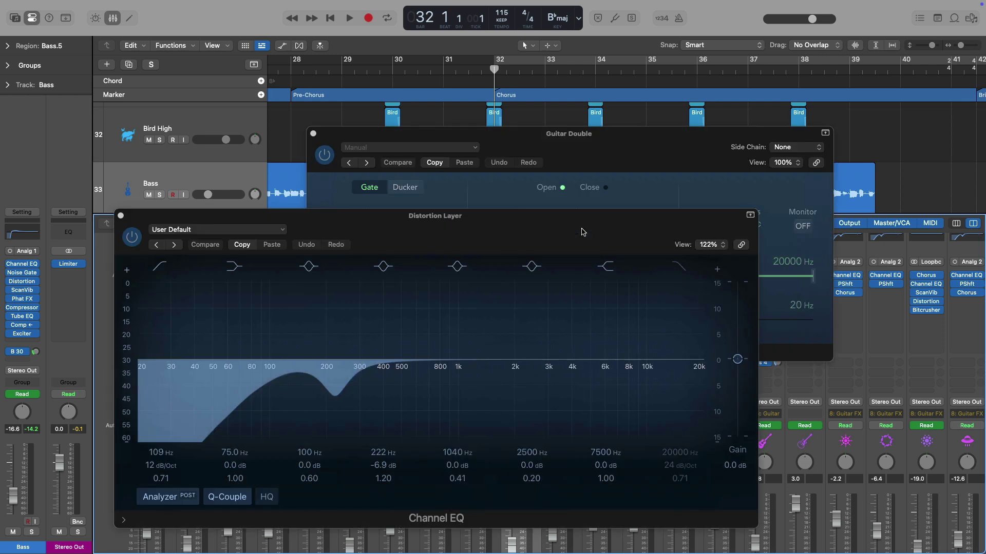
pyautogui.press('shift')
pyautogui.keyDown('shift'); pyautogui.click(314, 136); pyautogui.keyUp('shift')
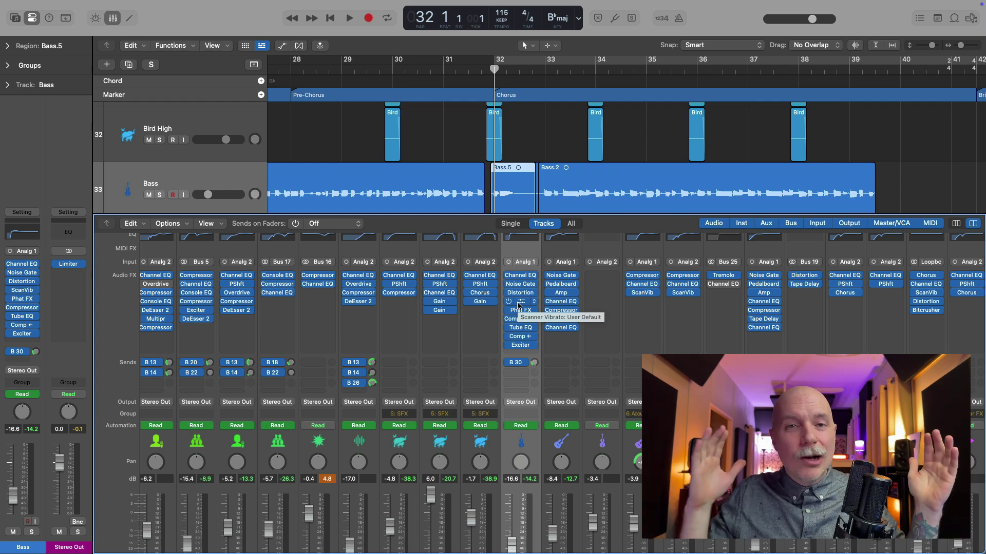
# Reopen the Bass Channel EQ window showing its 56 Hz low cut and 138 Hz boost
pyautogui.click(530, 276)
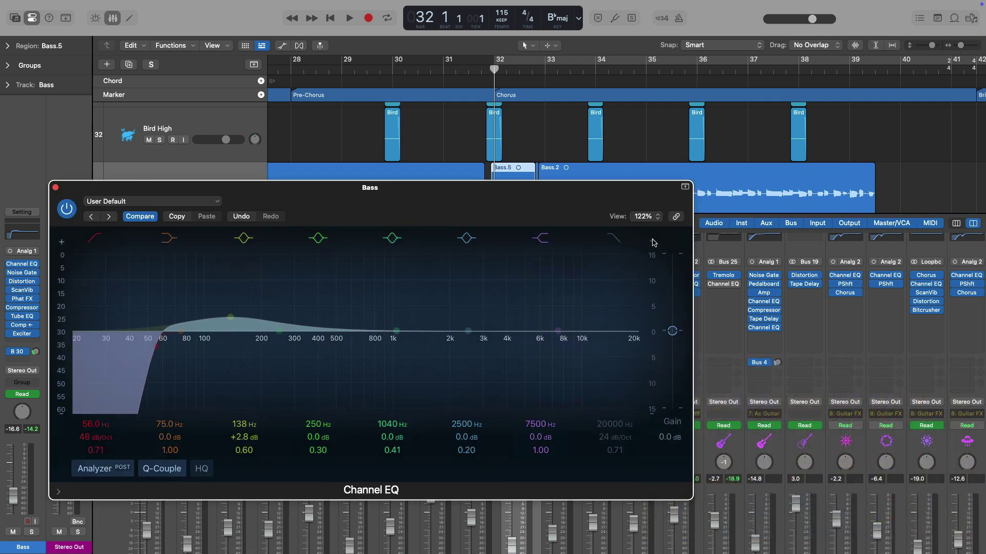
# Link plug-in windows, then view Guitar Layer's Amp Designer and Channel EQ, and Distortion Build's Pitch Shifter and Chorus
pyautogui.click(675, 216)
pyautogui.moveTo(762, 293)
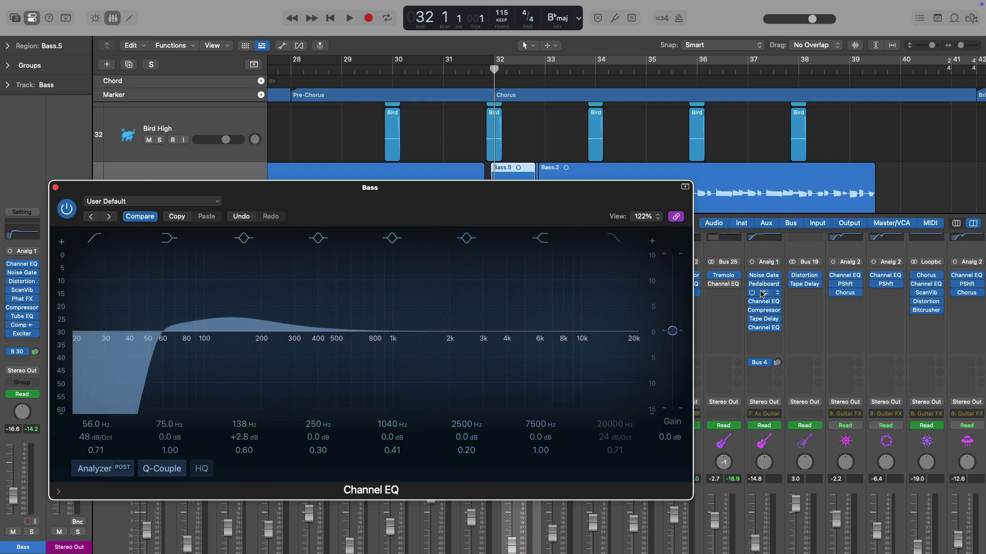
pyautogui.click(763, 294)
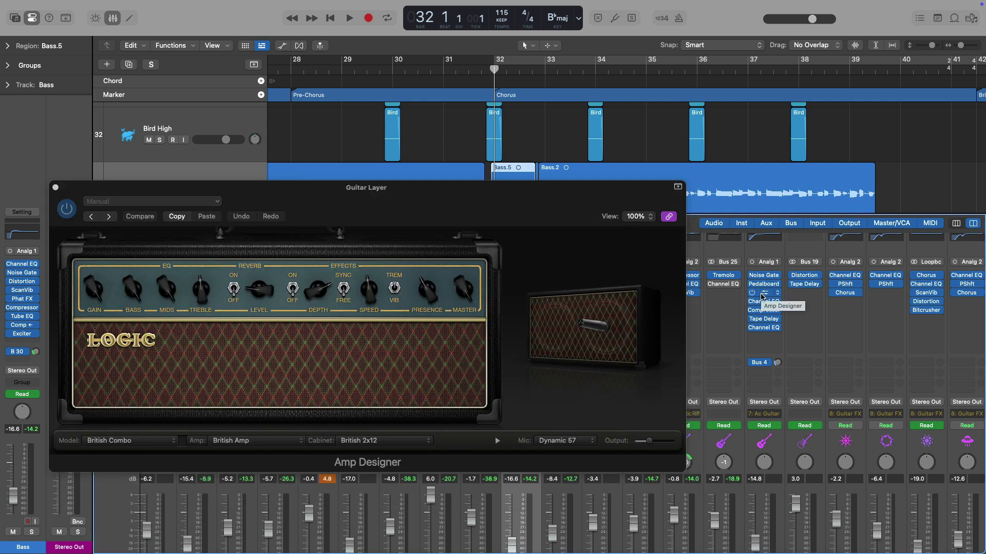
pyautogui.click(764, 303)
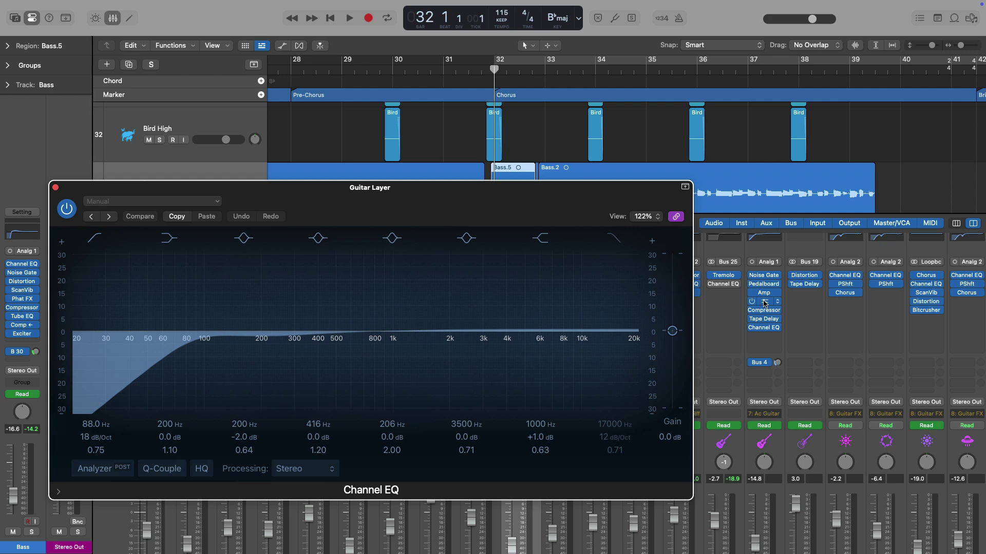
pyautogui.click(844, 285)
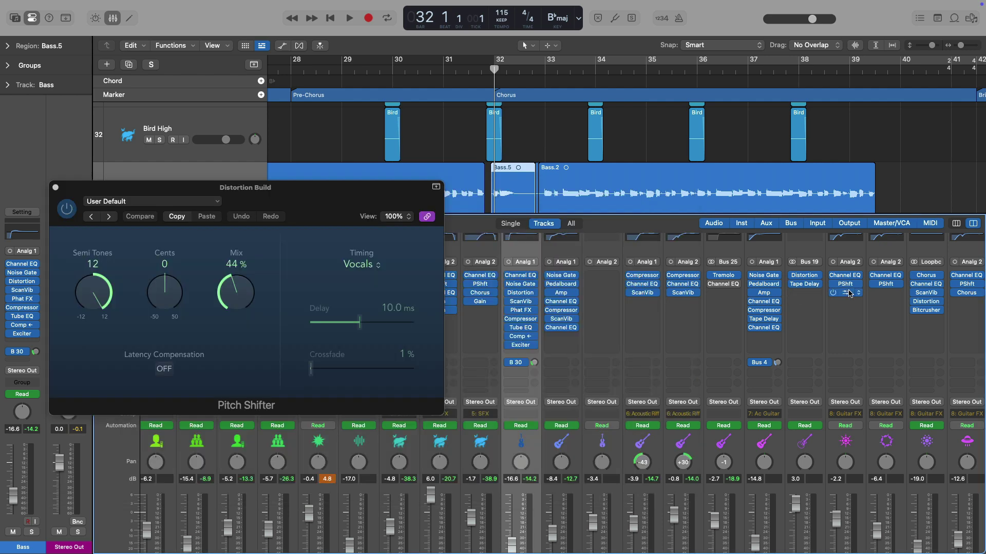
pyautogui.click(848, 294)
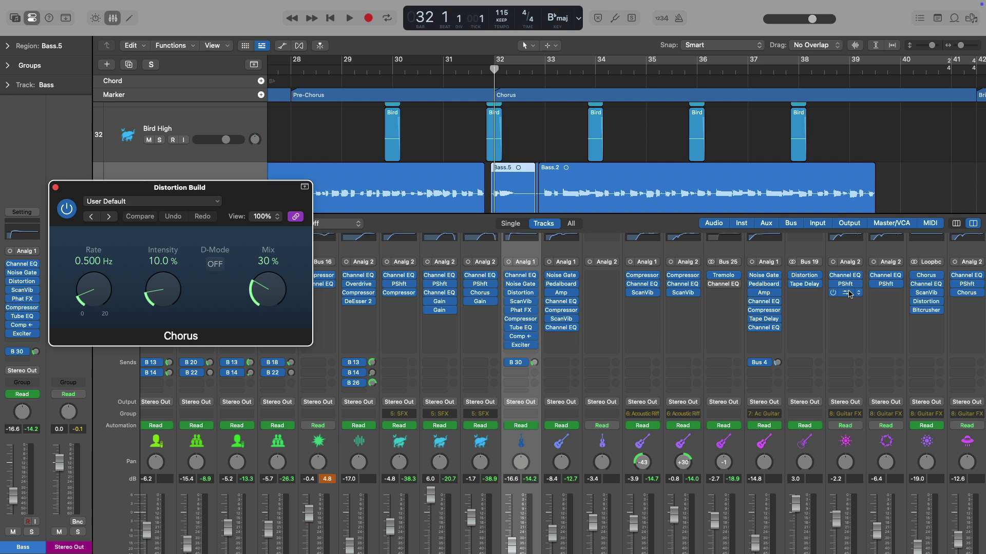